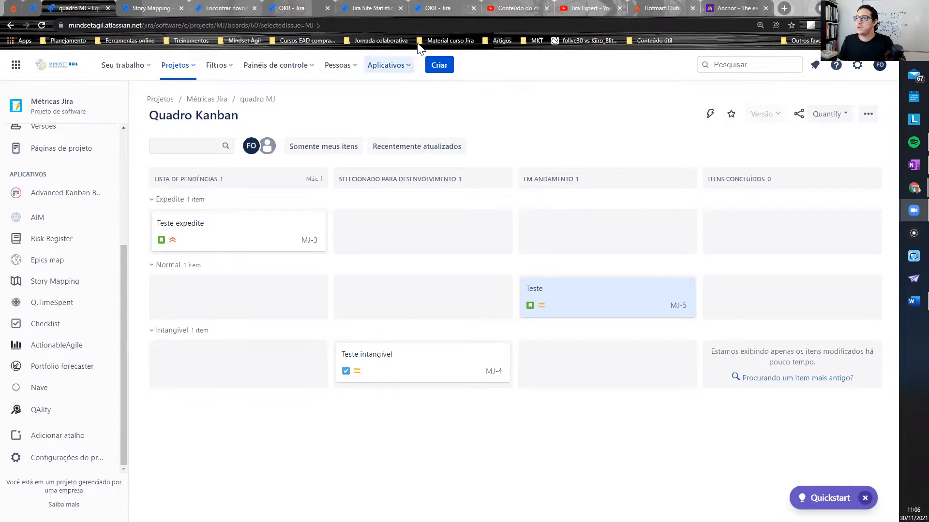
- Start a new Epic item in the Métricas Jira project with the epic name "Hipótese"
left_click(439, 64)
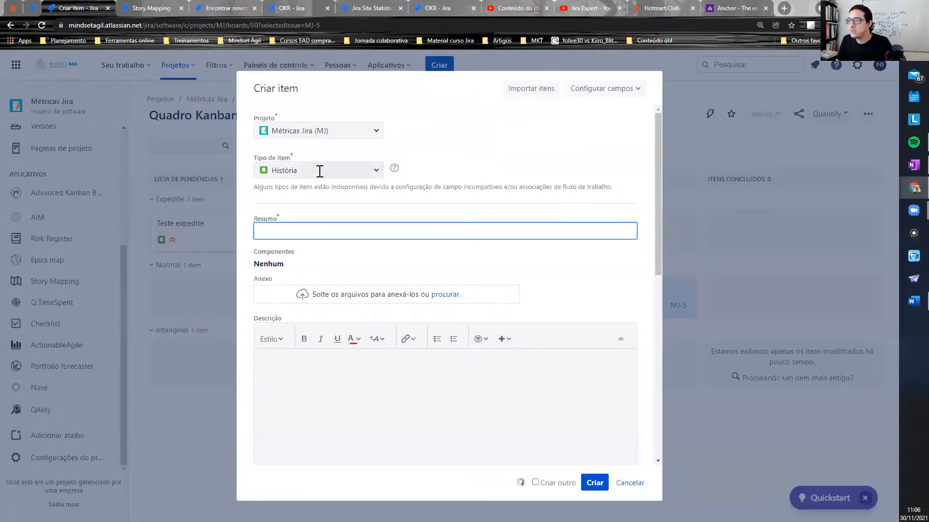
left_click(320, 170)
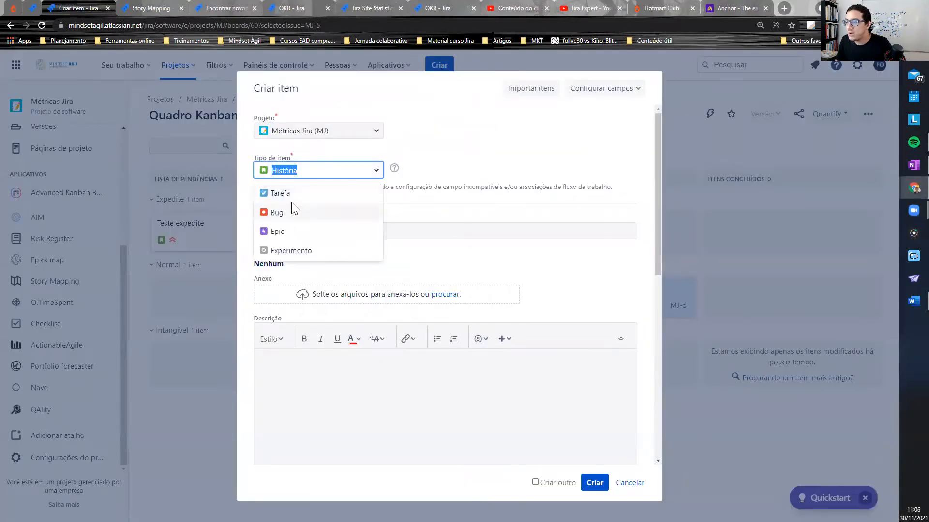
left_click(283, 232)
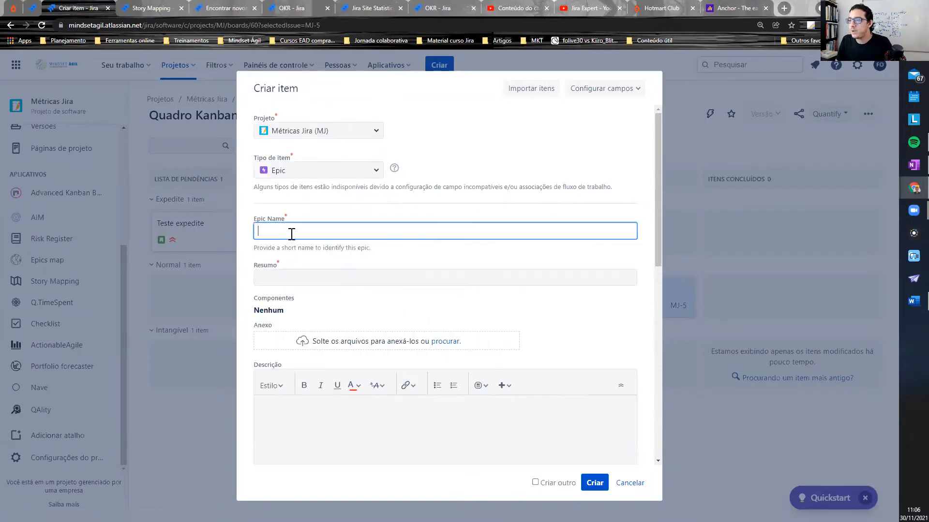
left_click(292, 233)
type("Hipótese")
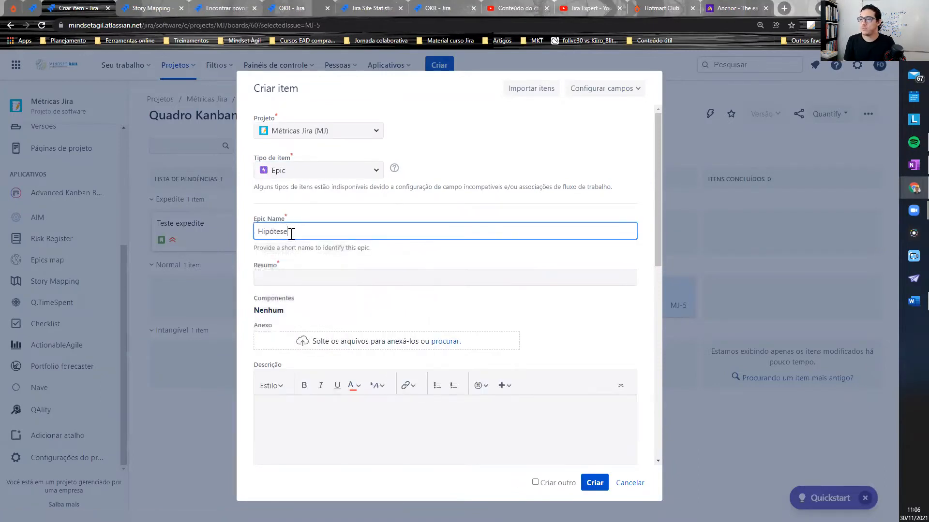
- Fill in the epic's summary as "H1: Usuários preferem cursos no vimeo"
key("Tab")
type("H")
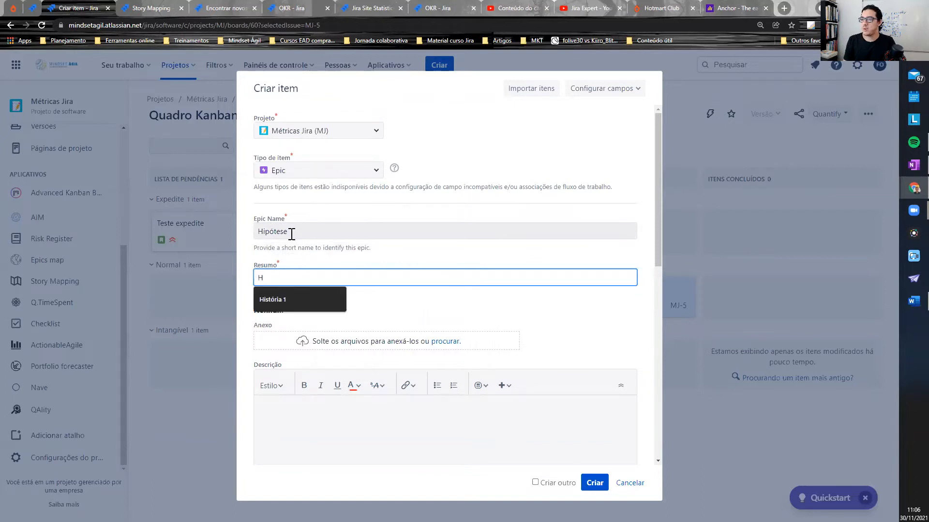
type("1: Su")
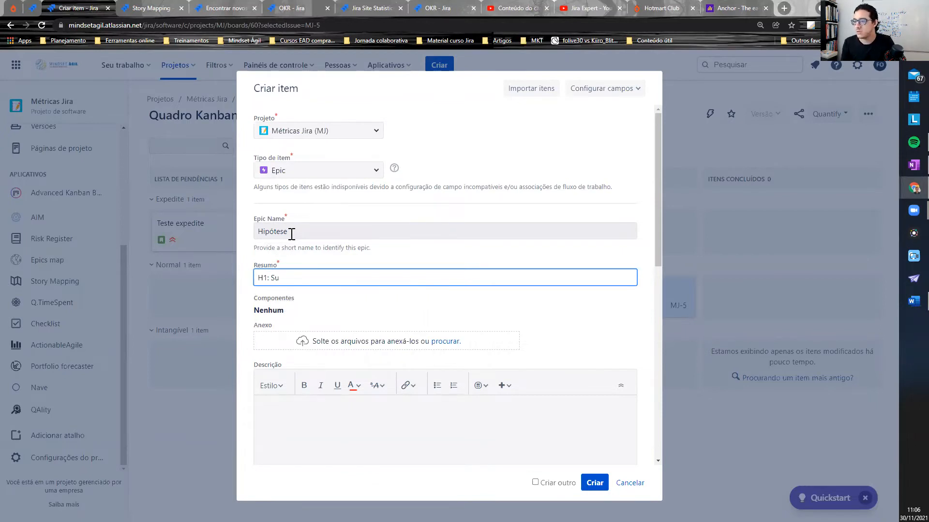
key("BackSpace")
key("BackSpace")
type("Usuários preferem cursos no")
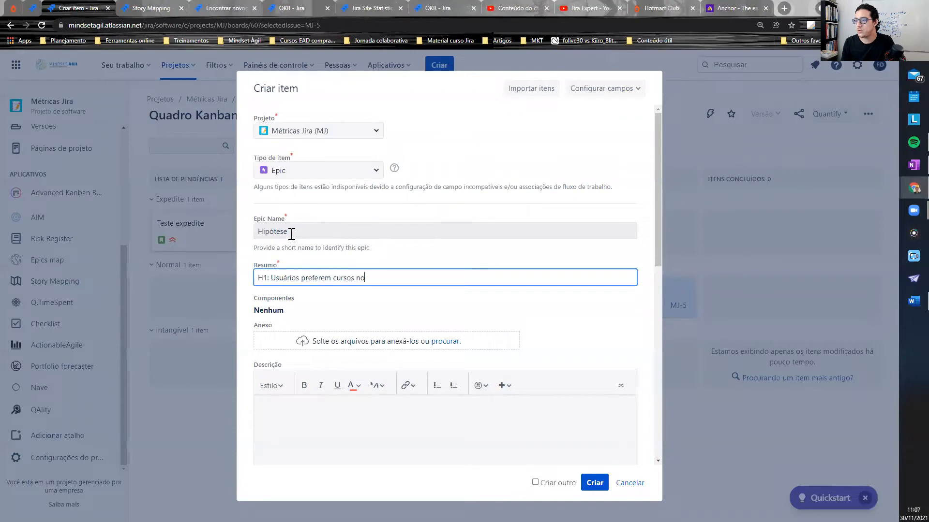
type("do")
key("BackSpace")
key("BackSpace")
key("BackSpace")
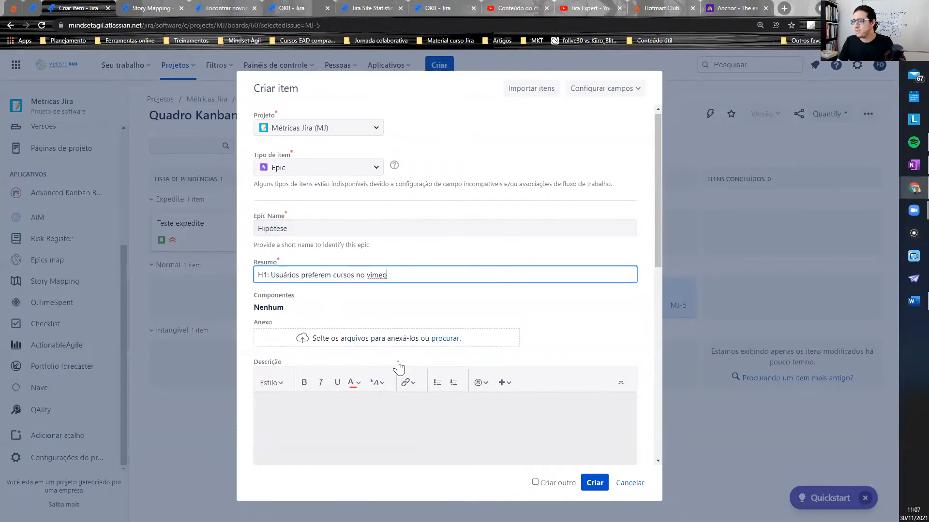
- Enter the description lines "Hipótese:", "Resultado esperado:", "Valida:", "Invalida:" and "Ambiente:", and create the epic
scroll(376, 275, "down", 3)
left_click(391, 286)
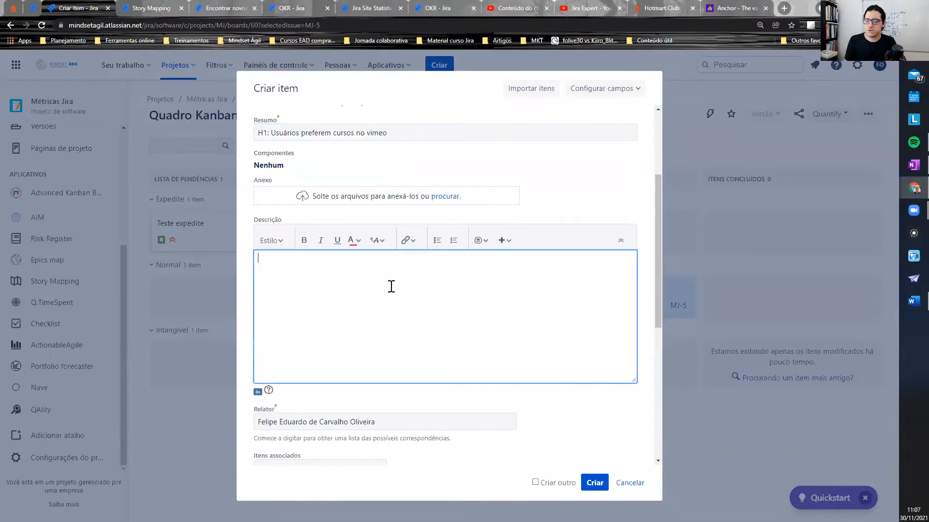
type("Hipótese:")
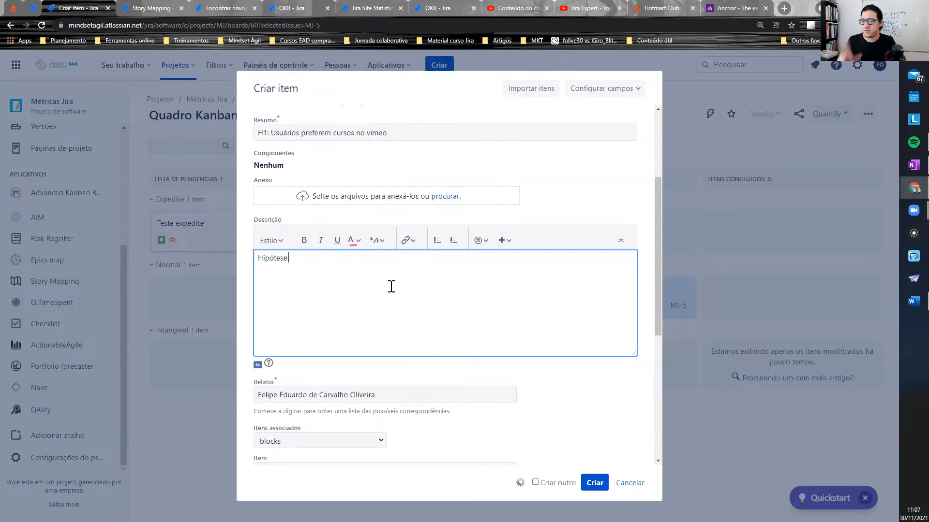
type("Resultado esperado")
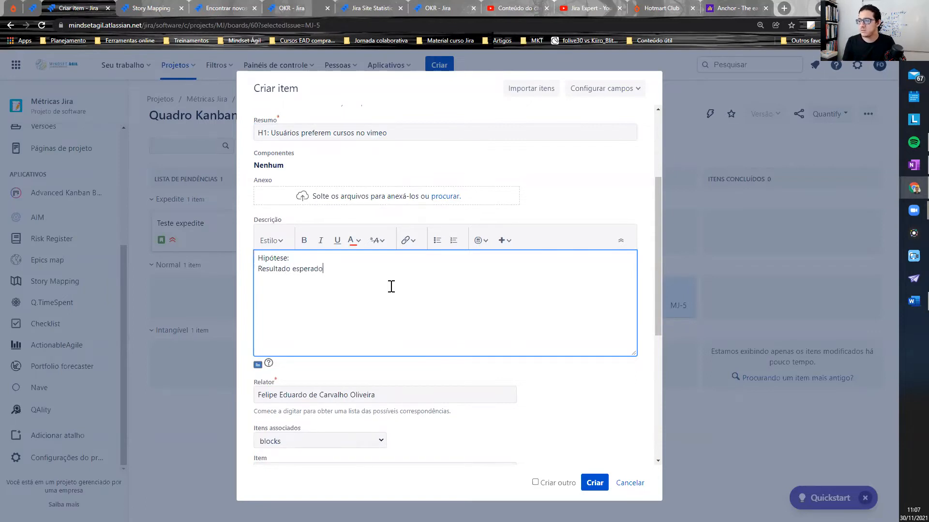
type("alida:")
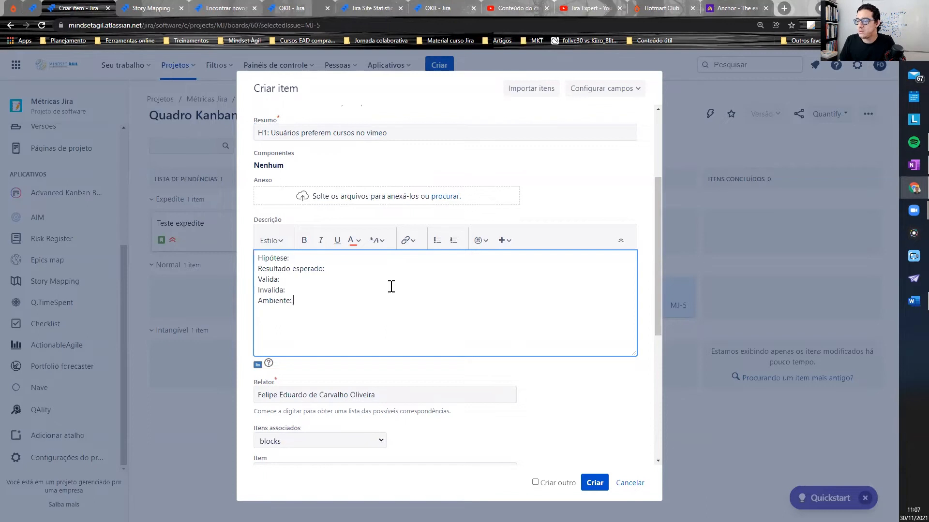
scroll(391, 286, "down", 5)
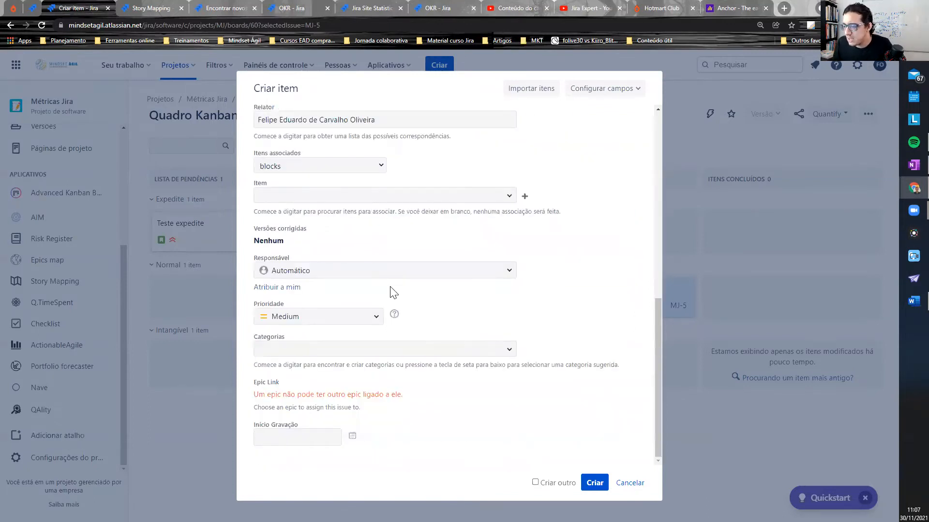
left_click(595, 483)
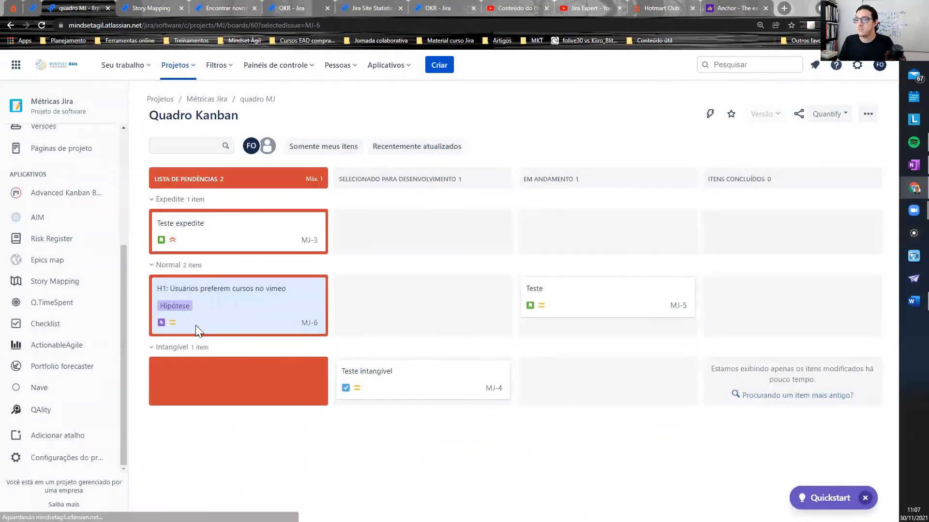
- Open the H1 epic from the board and add a child item of type Experimento named "Experimento 1"
left_click_drag(207, 325, 237, 324)
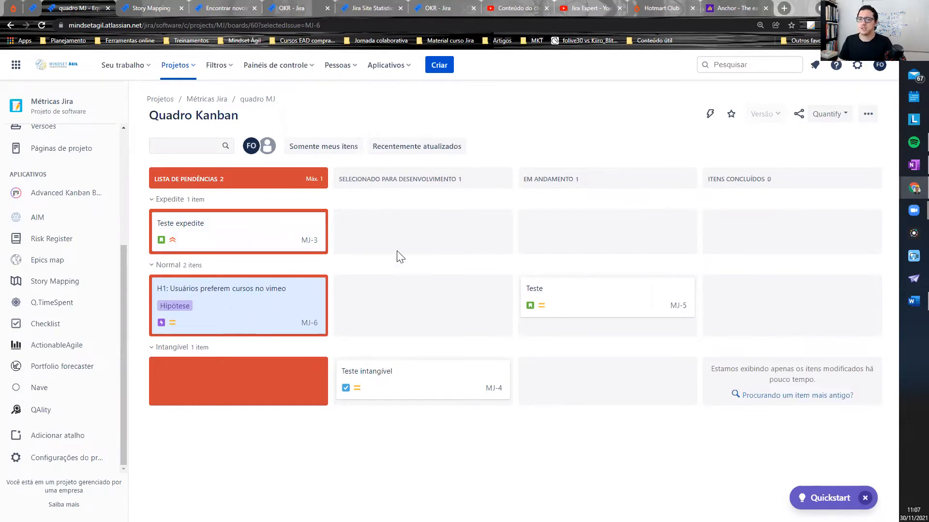
left_click(258, 280)
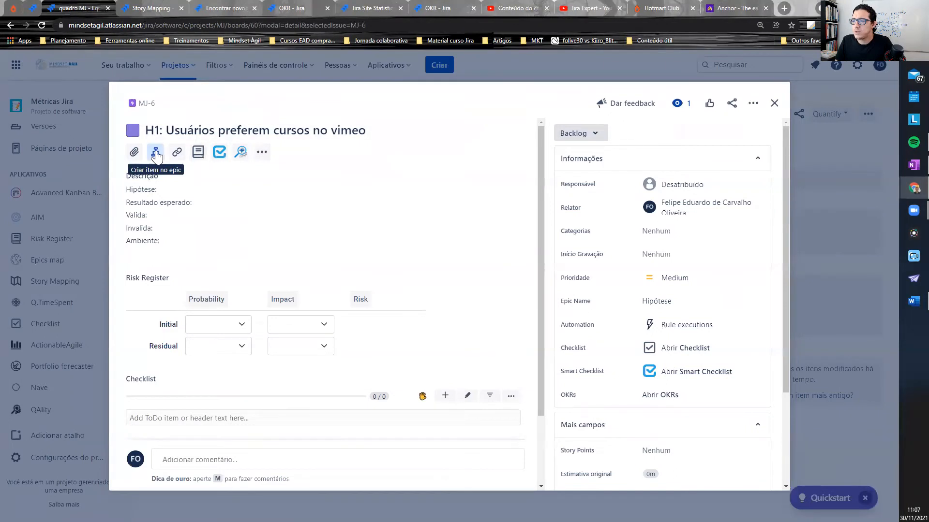
left_click(155, 154)
left_click(157, 297)
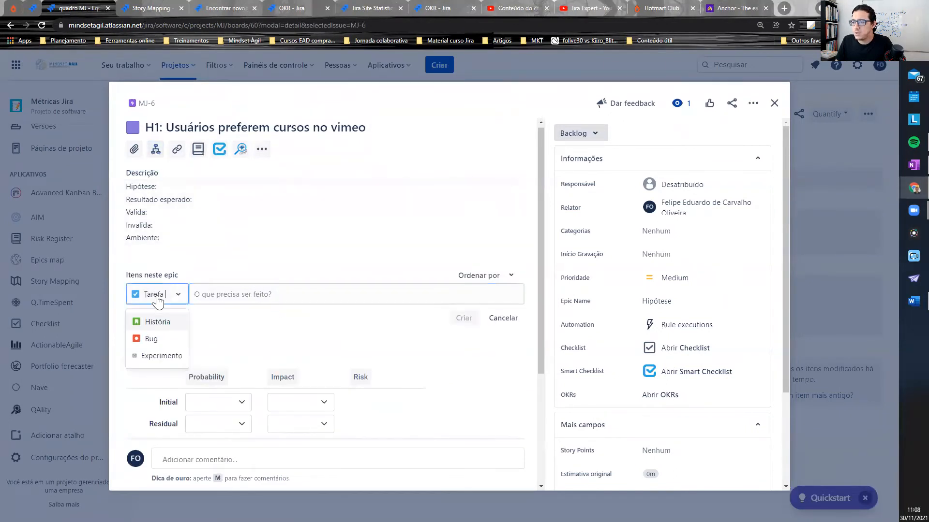
left_click(154, 356)
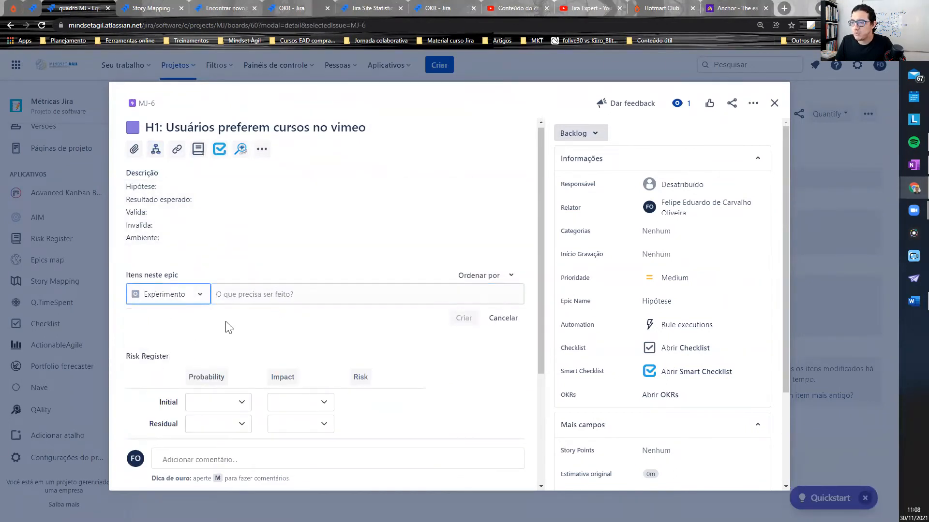
left_click(247, 294)
type("Experimento 1")
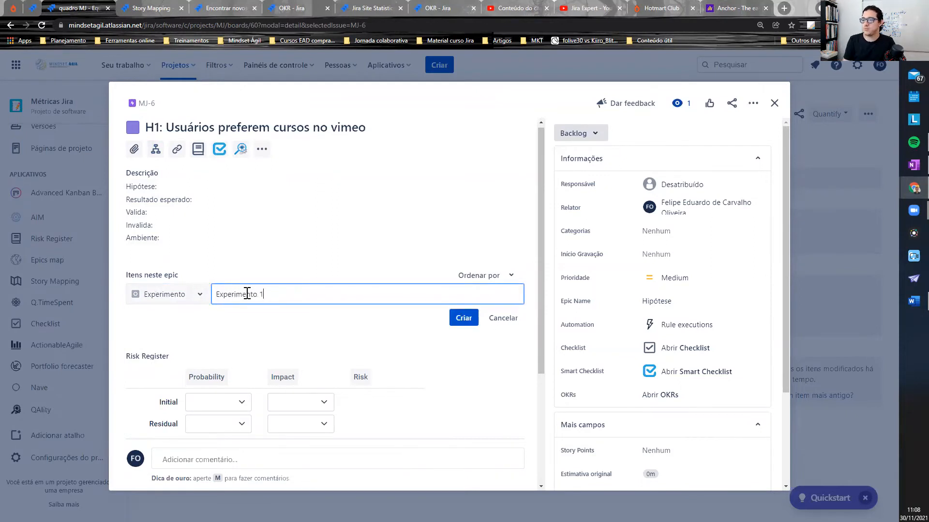
key("Return")
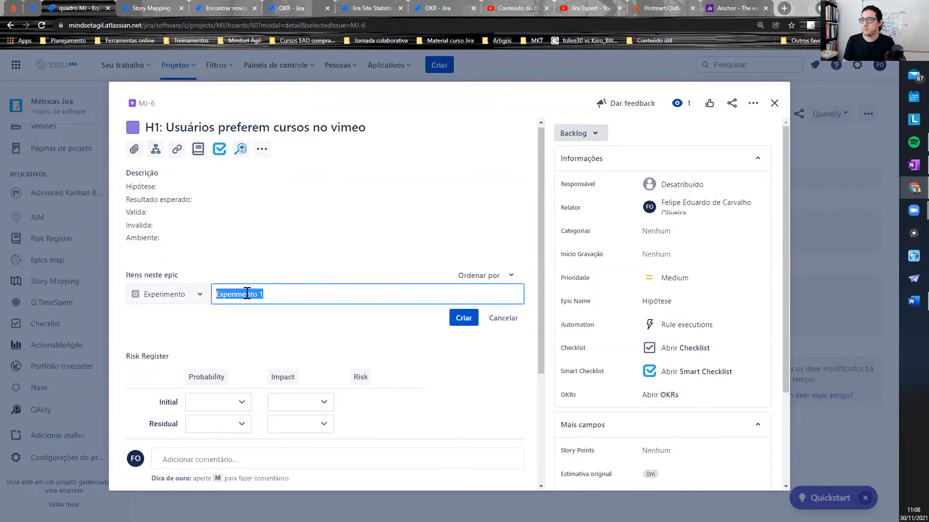
- Add two more Experimento items to the epic, "Experimento 2" and "Experimento 3", and return to the board
type("Experimento 1")
key("BackSpace")
type("2")
key("Return")
type("Experimento 1")
key("BackSpace")
type("3")
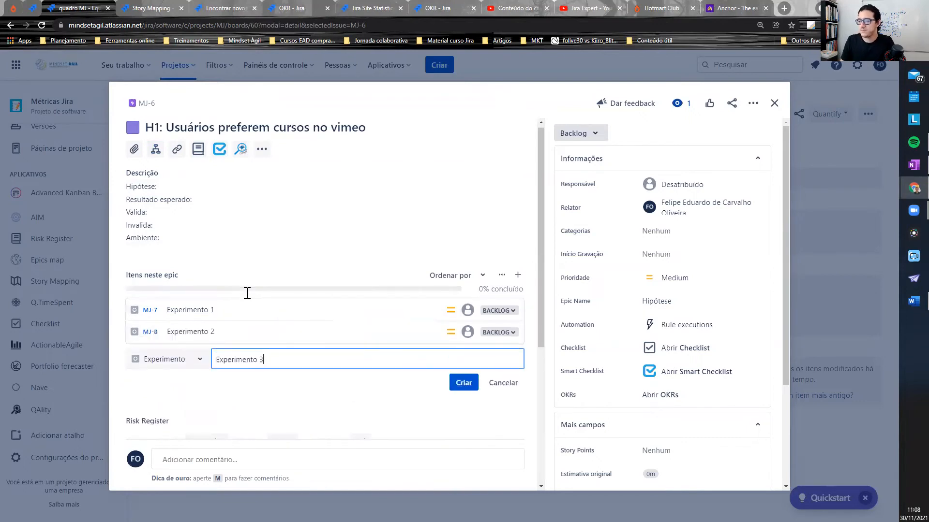
key("Return")
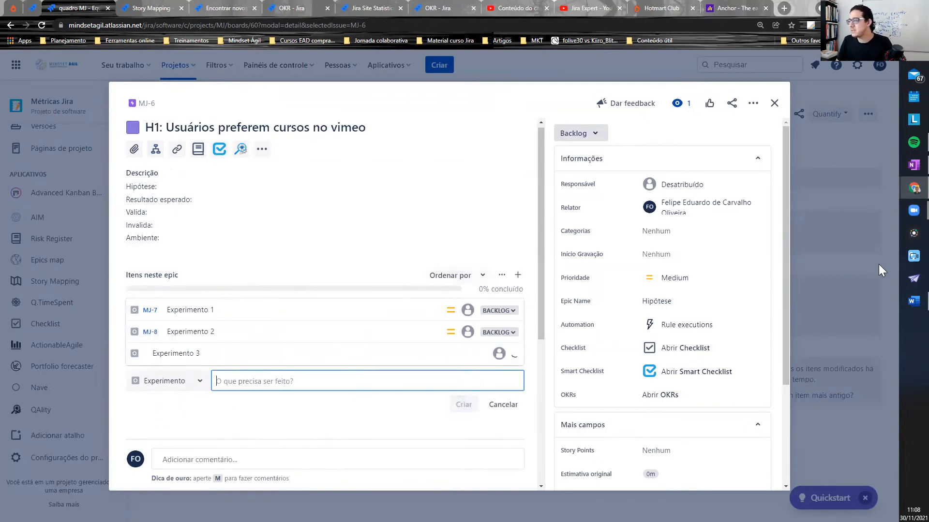
left_click(826, 278)
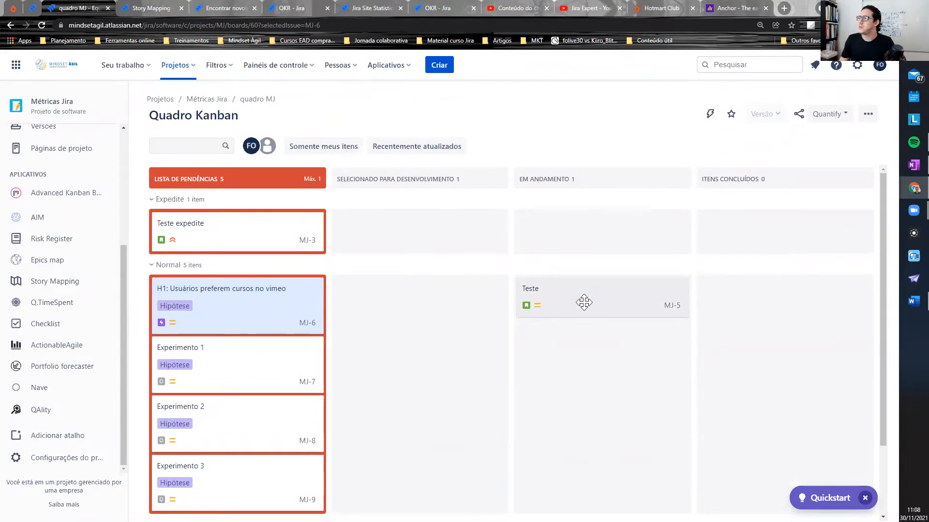
- Open the board's general settings and bring up its saved filter query for editing in a separate browser tab
left_click(868, 119)
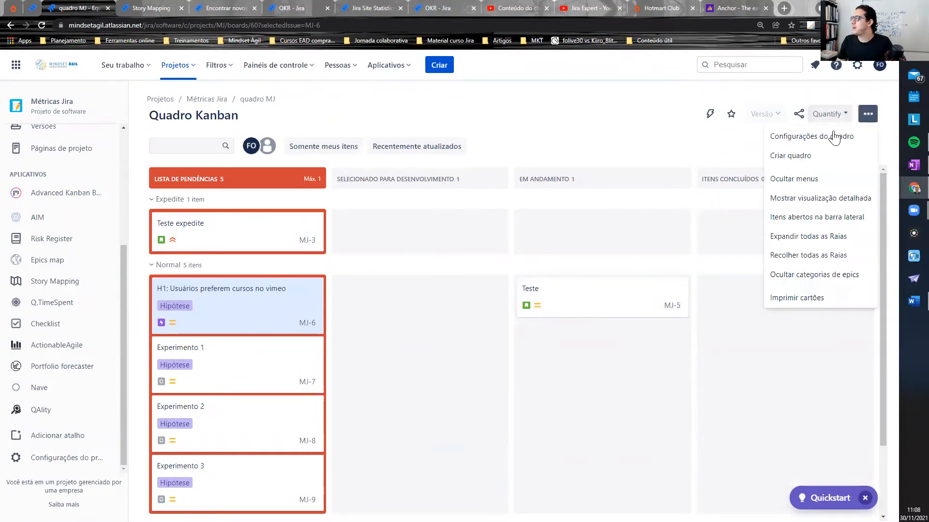
left_click(824, 139)
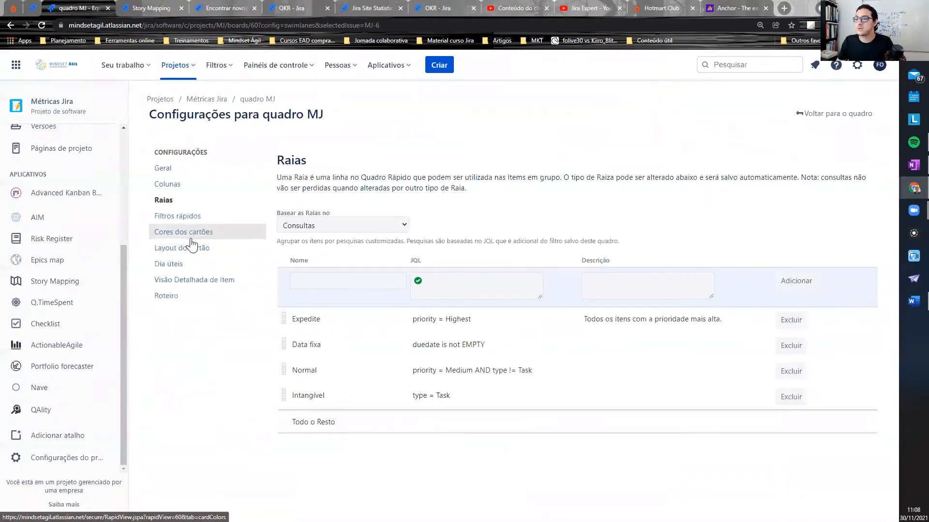
left_click(198, 170)
scroll(244, 331, "down", 5)
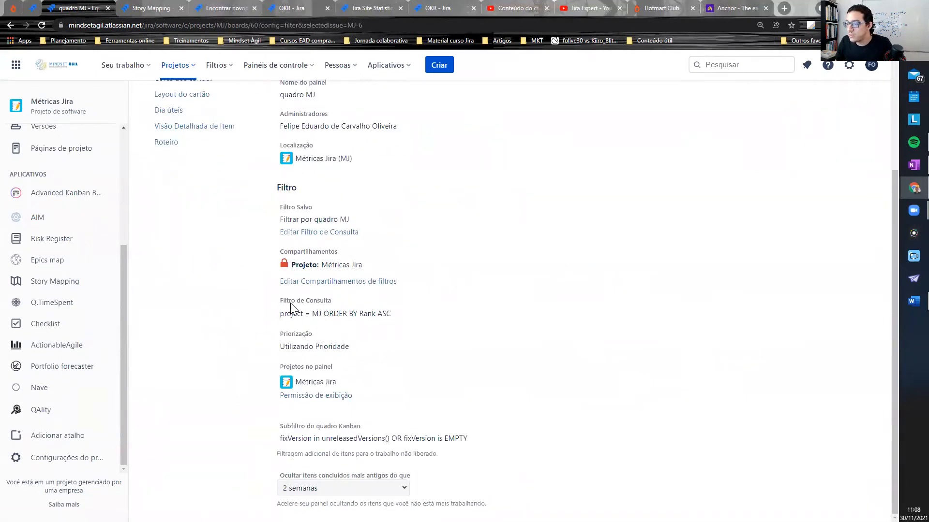
left_click_drag(280, 314, 376, 314)
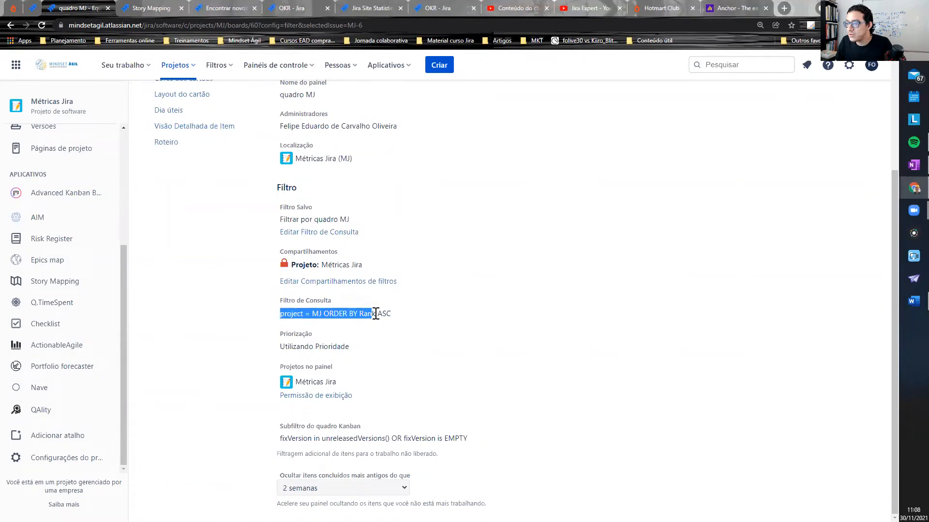
middle_click(311, 231)
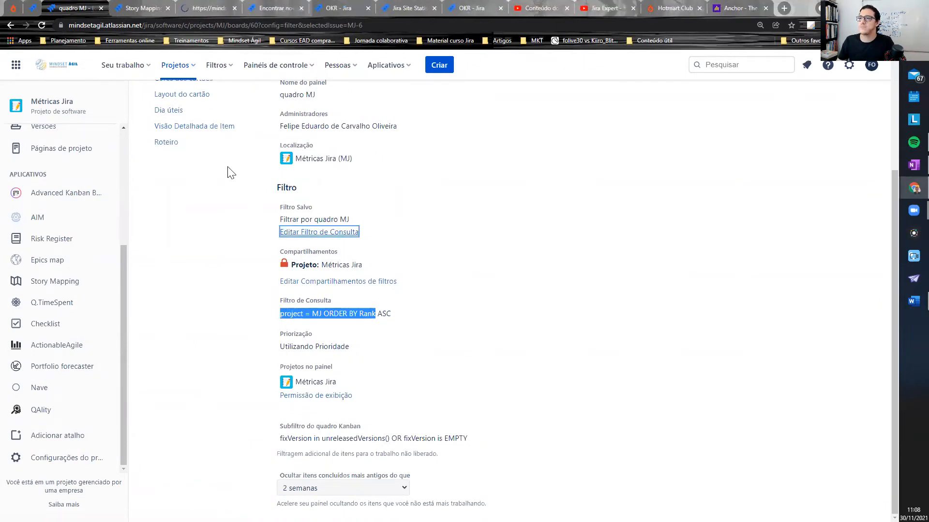
left_click_drag(198, 8, 150, 9)
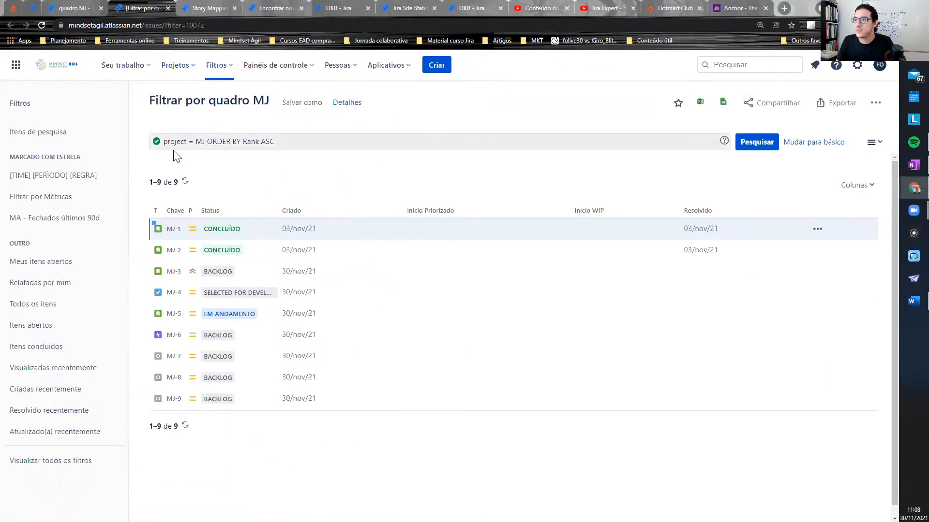
- Restrict the board's filter query with "AND issuetype in (Epic, Experimento)" before the ORDER BY clause and run it
left_click(206, 141)
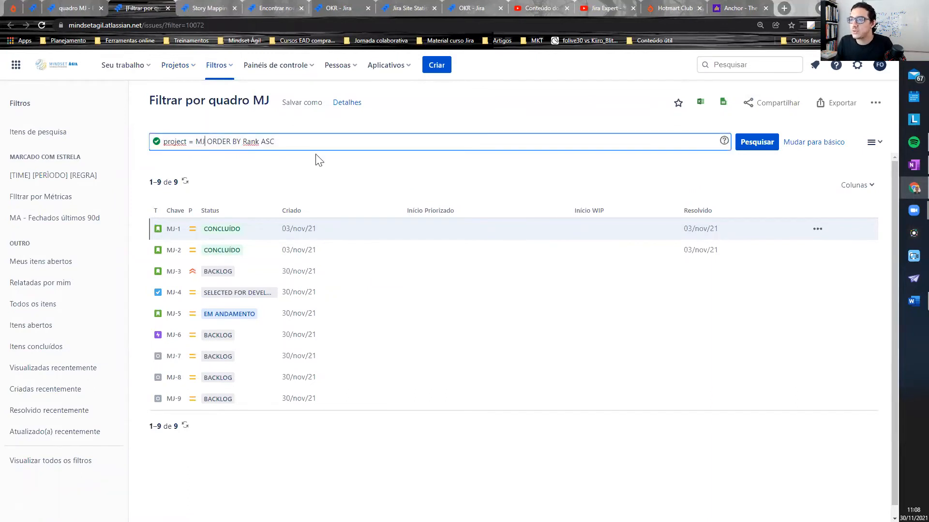
type("AND ")
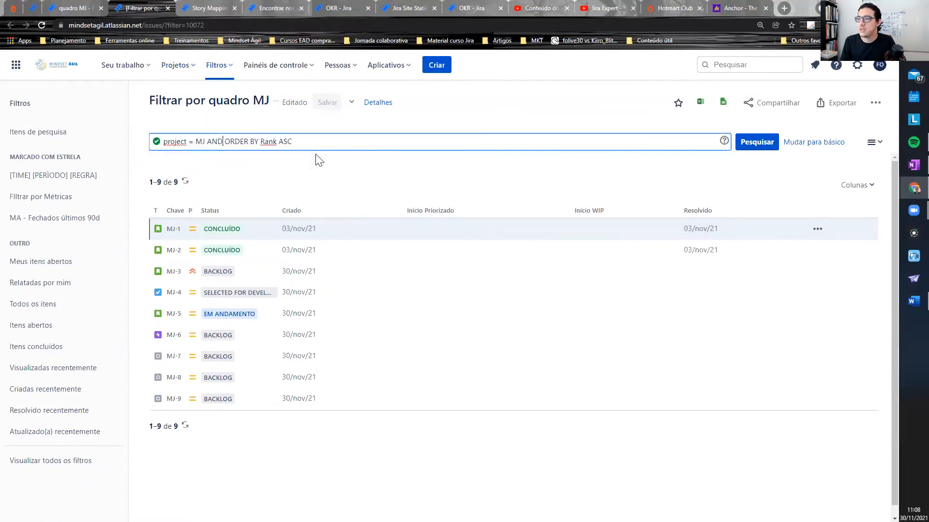
type("issuety")
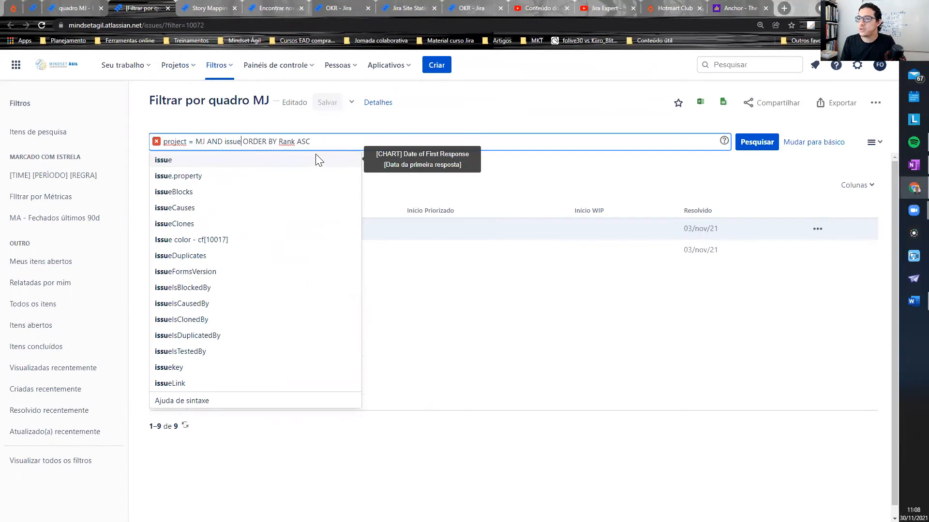
key("Return")
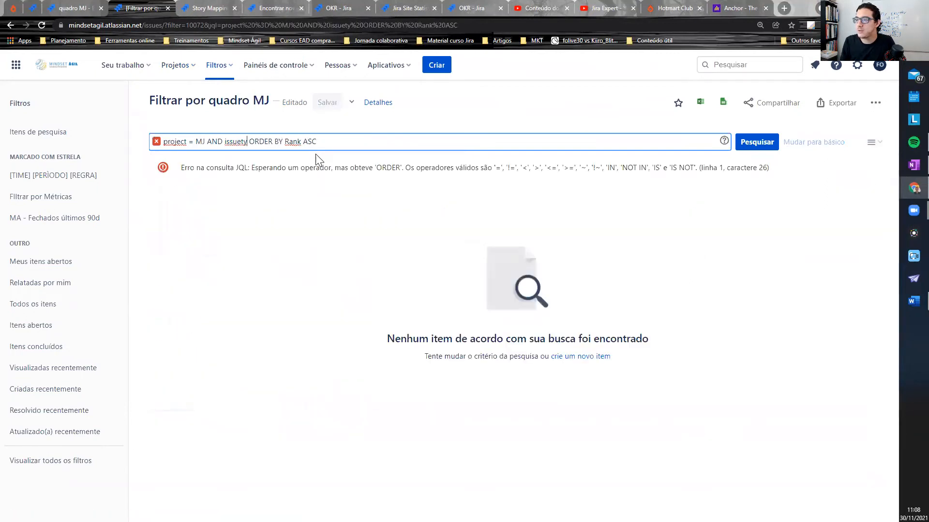
type("pe in")
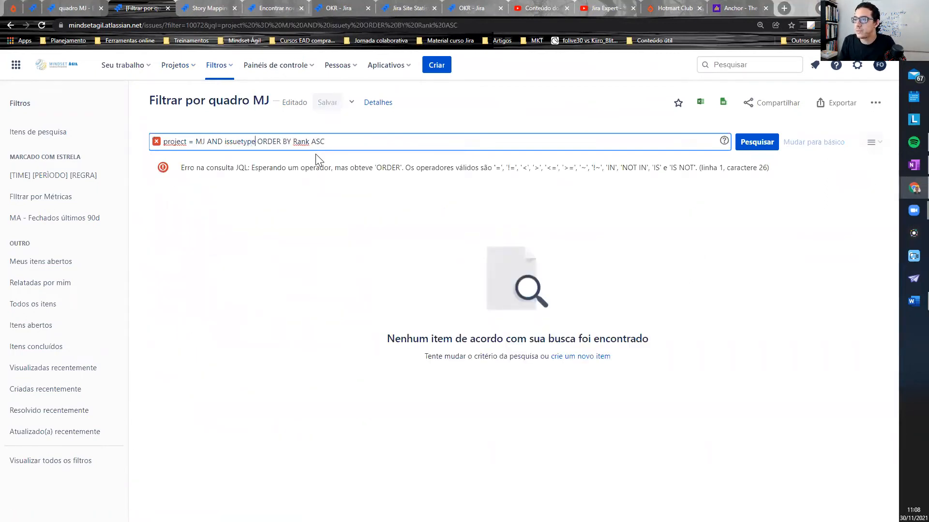
type(" (Epic, ")
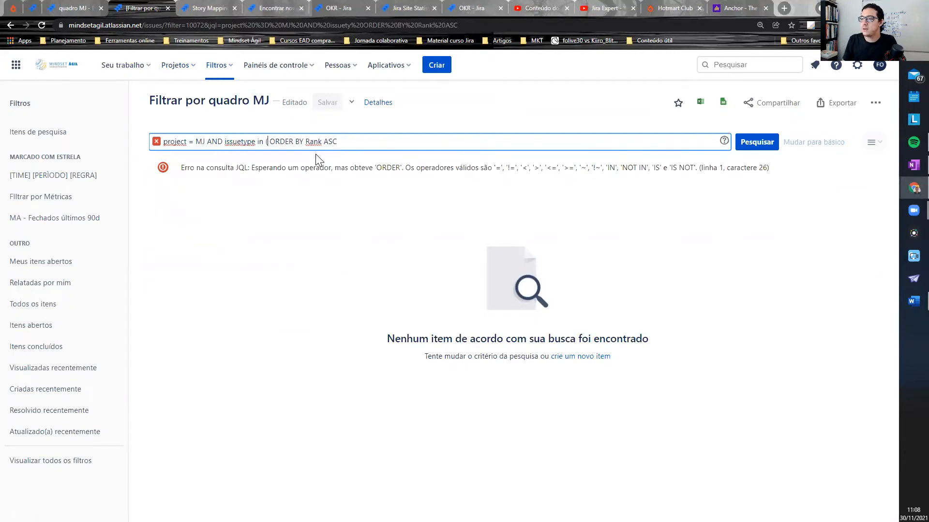
type("Experimento)")
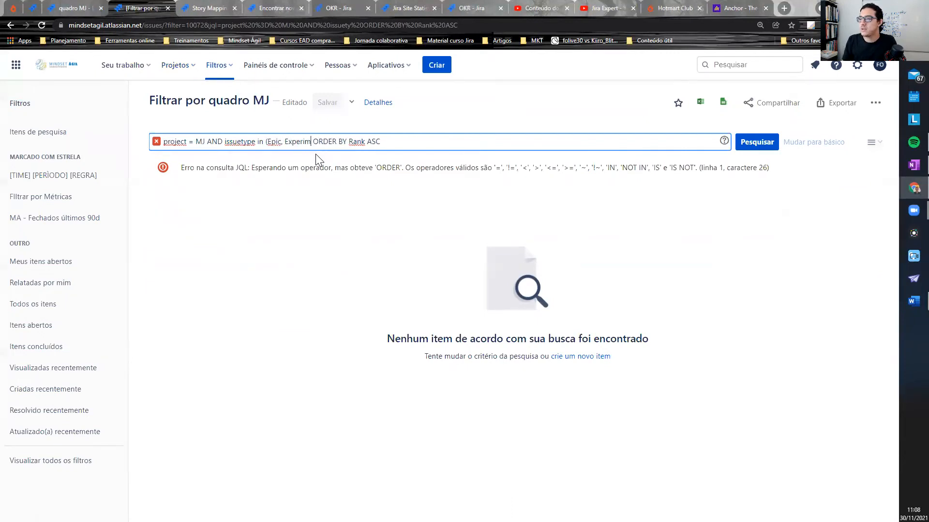
key("Return")
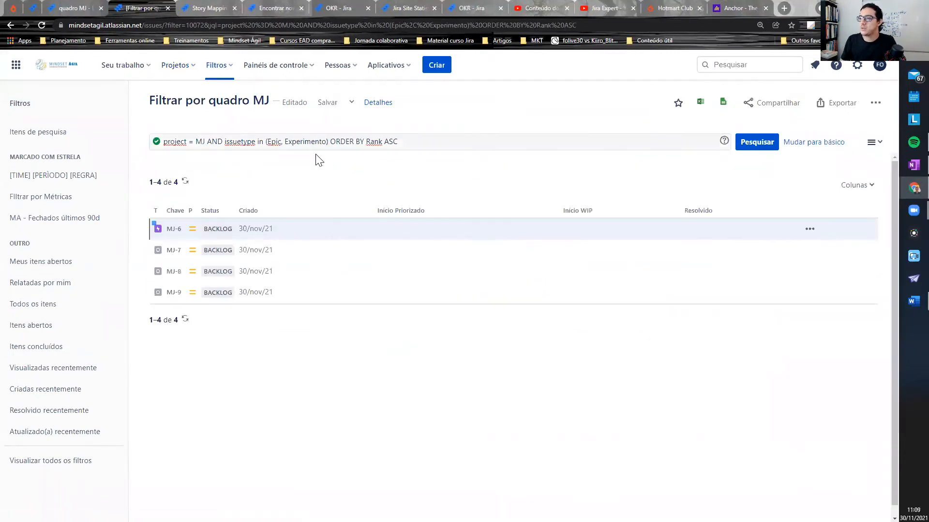
- Save the edited filter and return through the board settings to the Kanban board
left_click(322, 105)
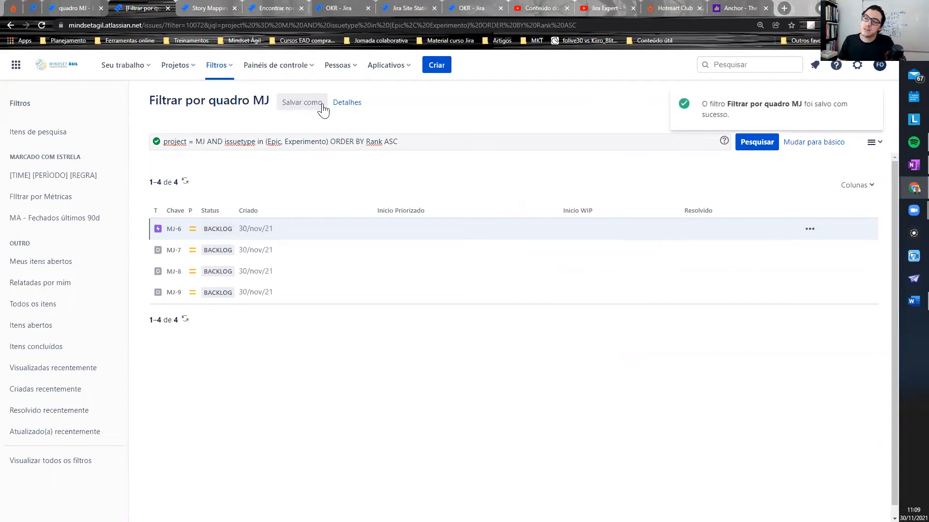
key("ctrl+shift+Tab")
scroll(655, 299, "up", 3)
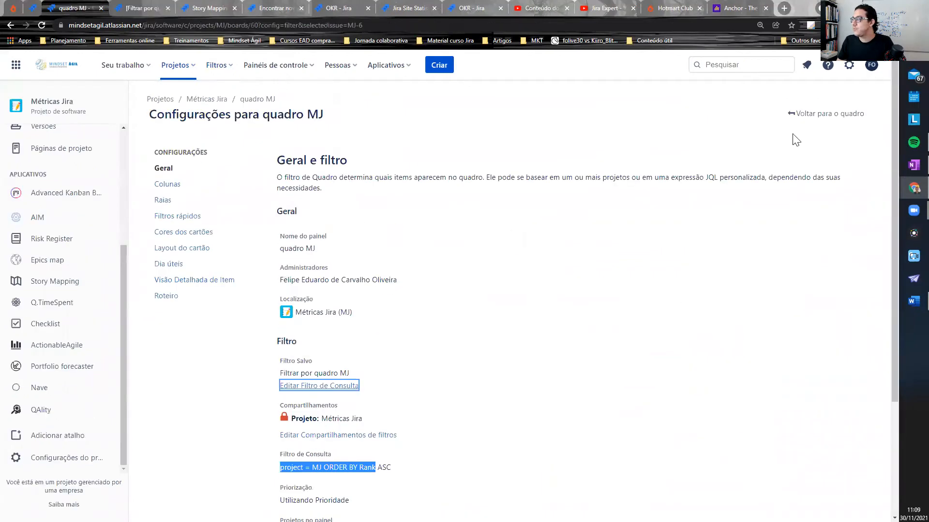
left_click(809, 116)
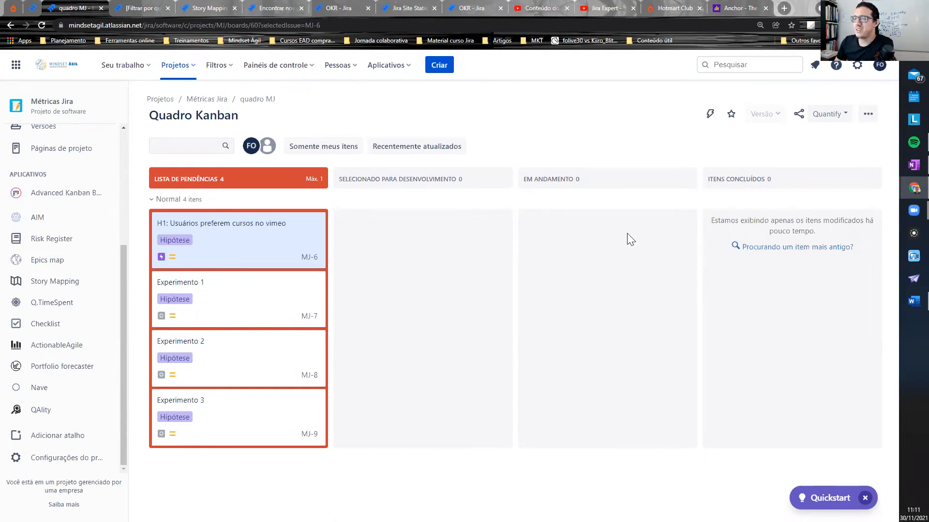
left_click_drag(304, 239, 323, 239)
left_click_drag(255, 311, 272, 312)
left_click(280, 359)
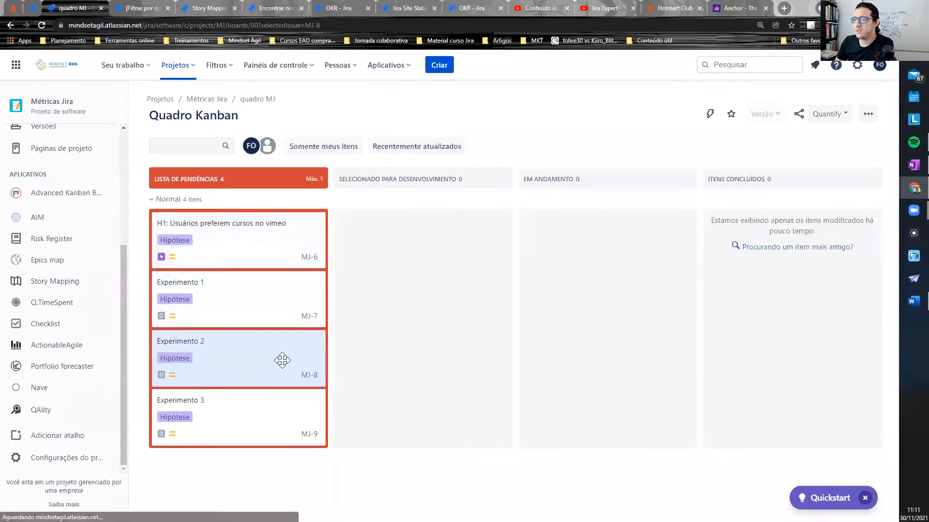
- Set the board's swimlanes to be based on Épicos and return to the board
left_click(869, 116)
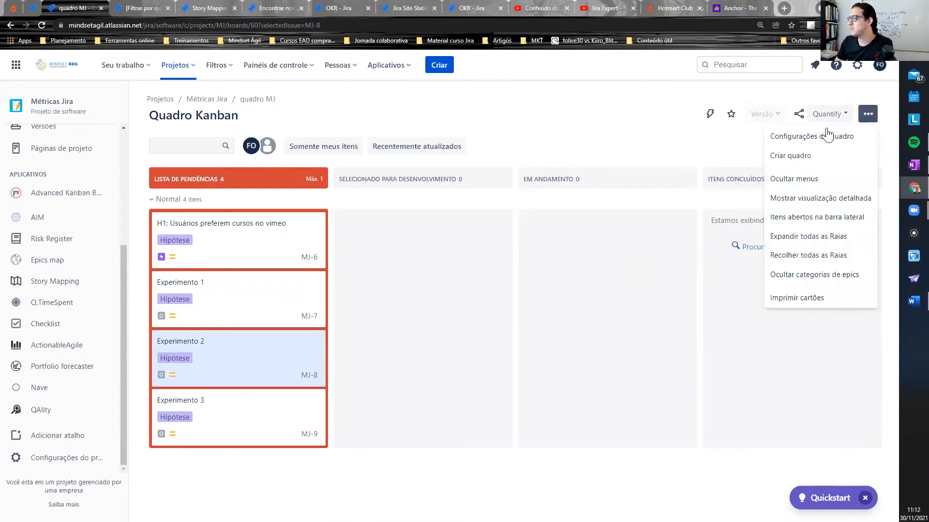
left_click(768, 137)
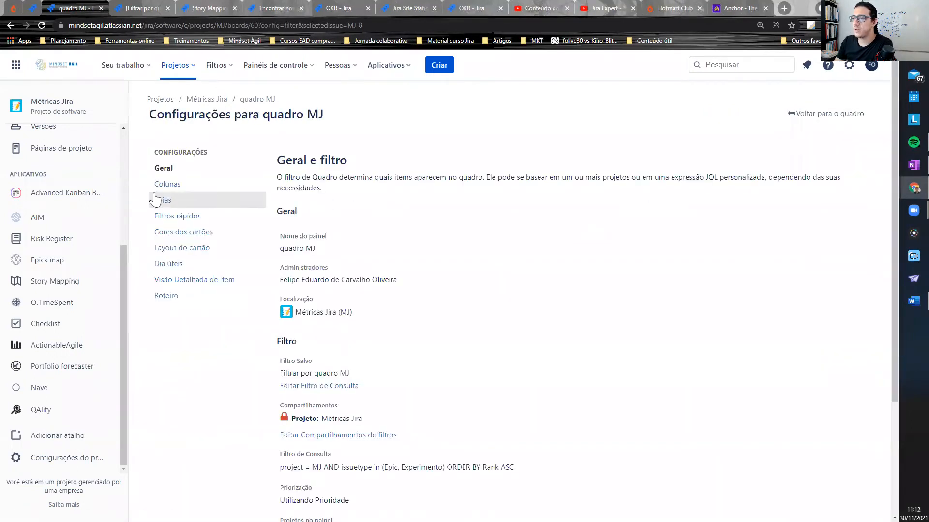
left_click(162, 201)
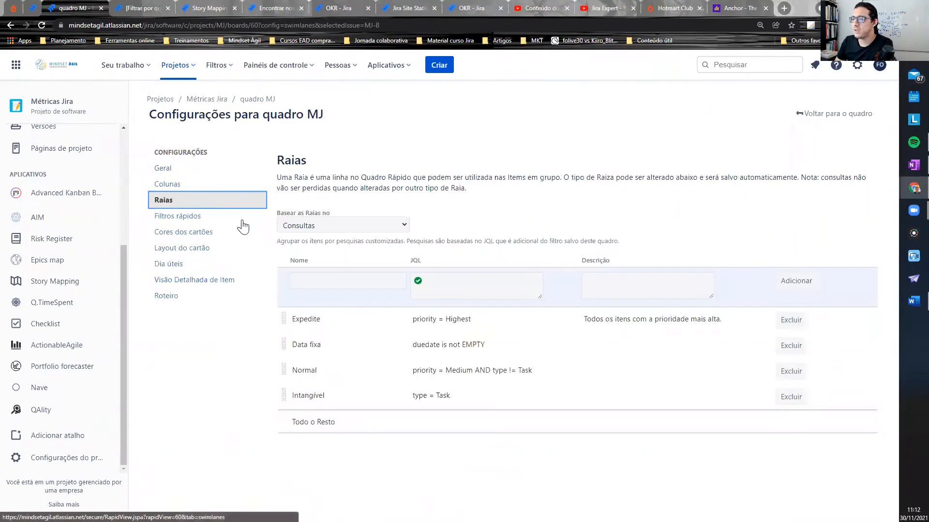
left_click(383, 231)
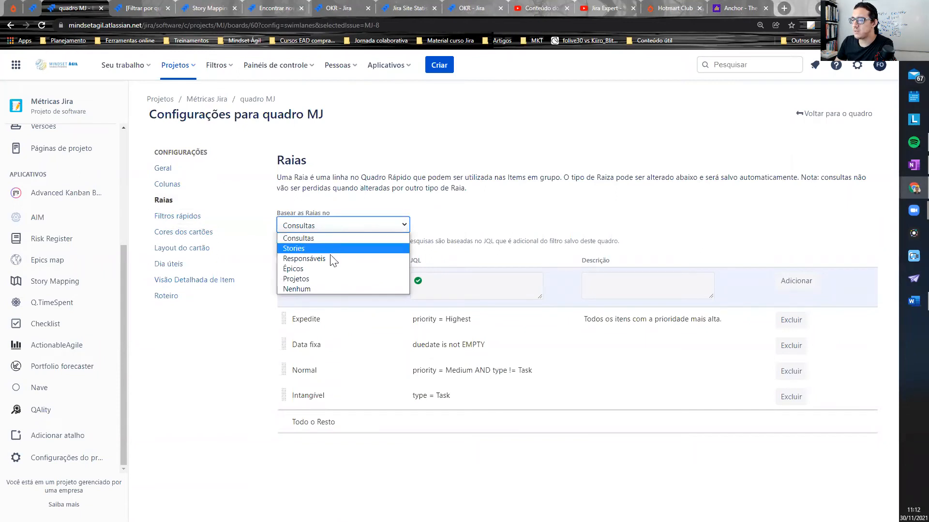
left_click(326, 269)
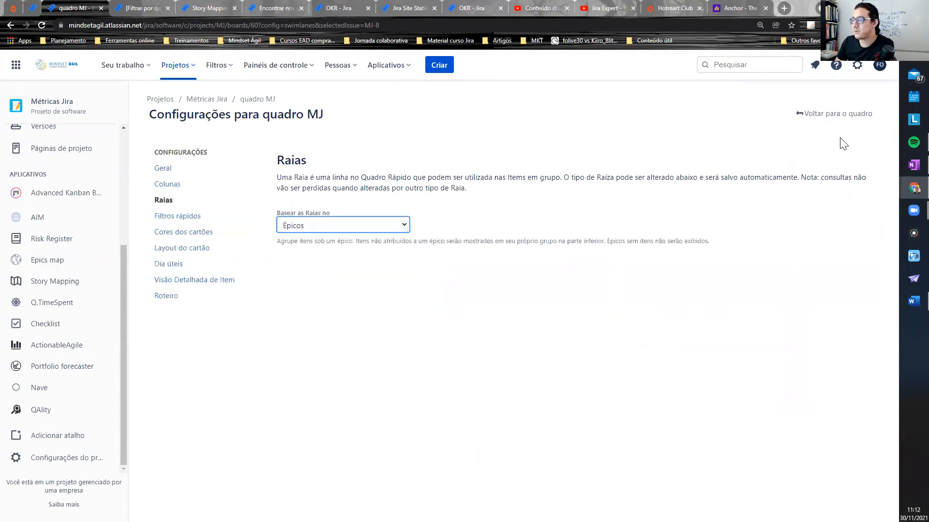
left_click(843, 119)
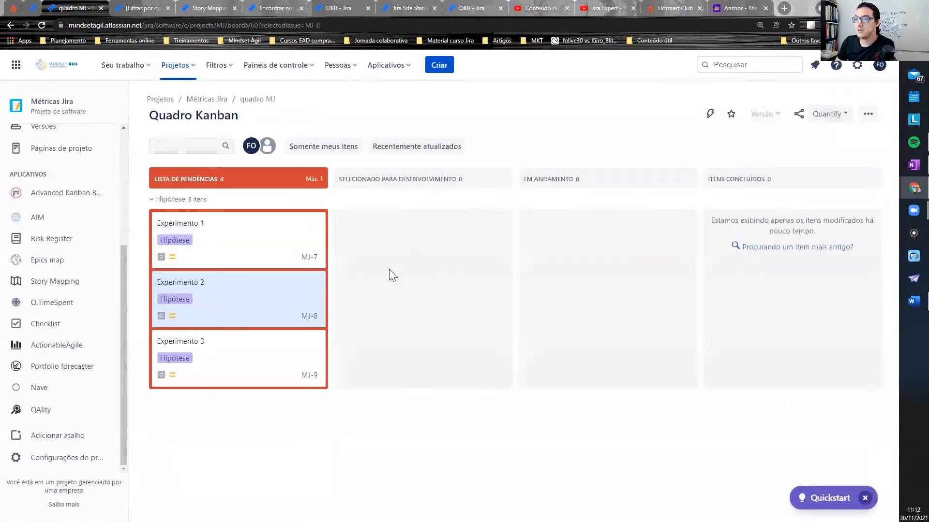
- Inspect the parent epic of the Experimento 1 card in the Hipótese swimlane and close it
key("k")
left_click(153, 200)
left_click(152, 200)
left_click(216, 235)
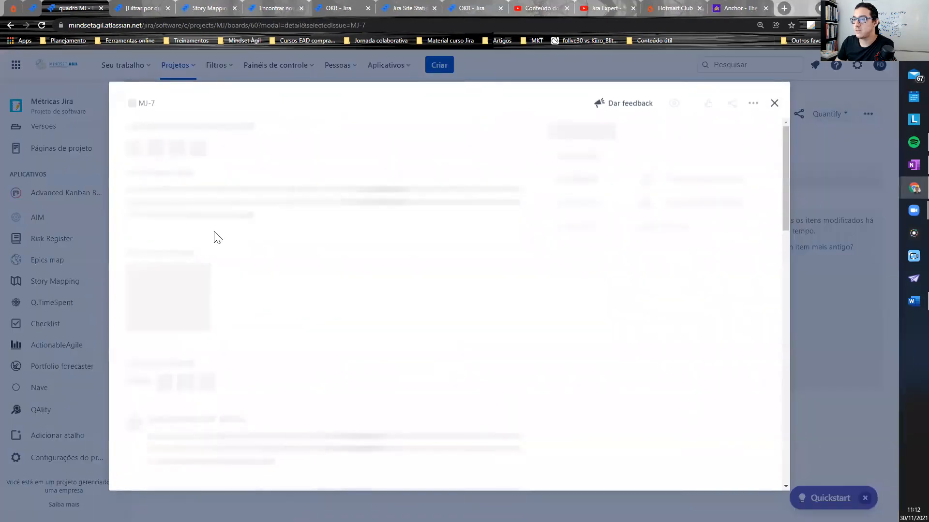
left_click(136, 104)
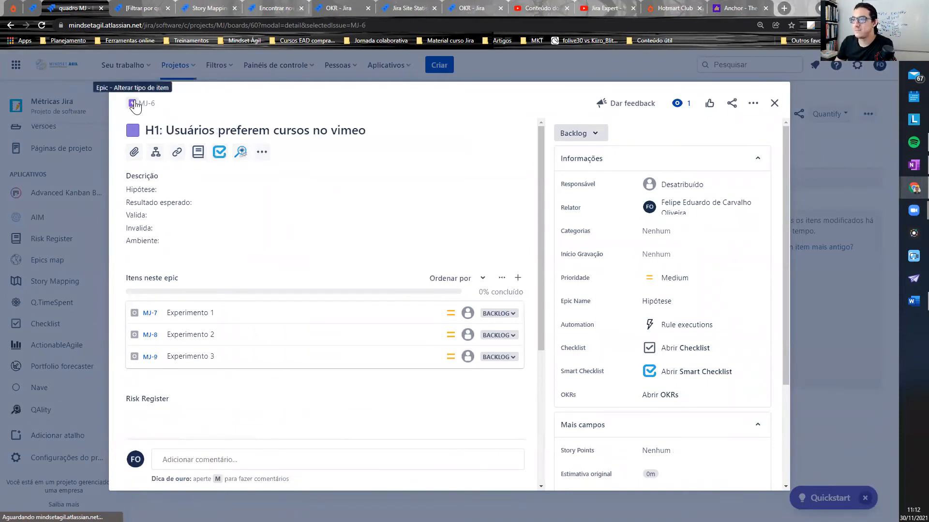
left_click(64, 289)
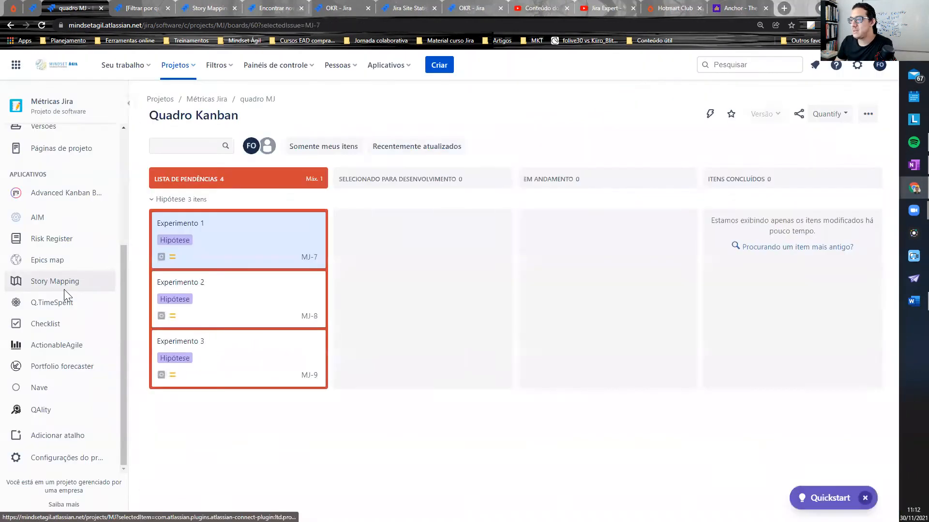
- Open the parent epic through the Experimento 1 card and copy its full title
left_click_drag(156, 199, 184, 200)
left_click(177, 199)
left_click(192, 244)
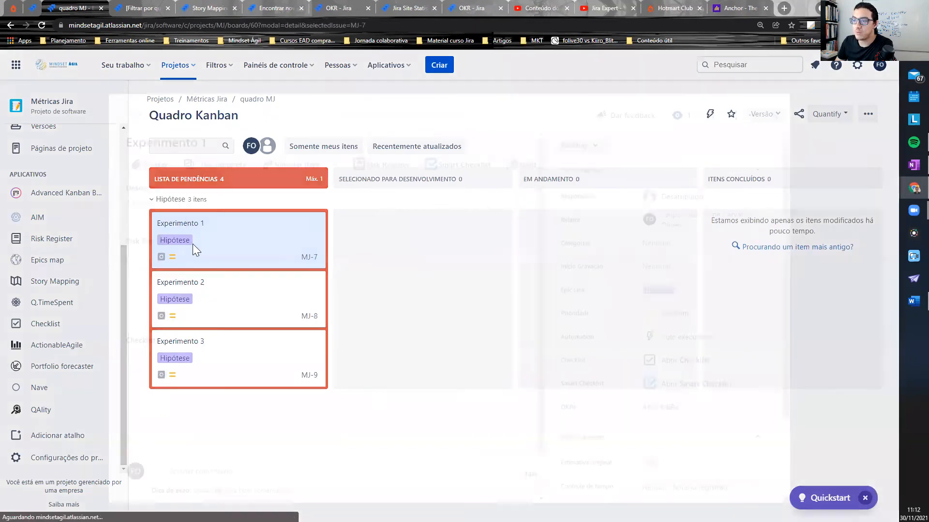
left_click(135, 106)
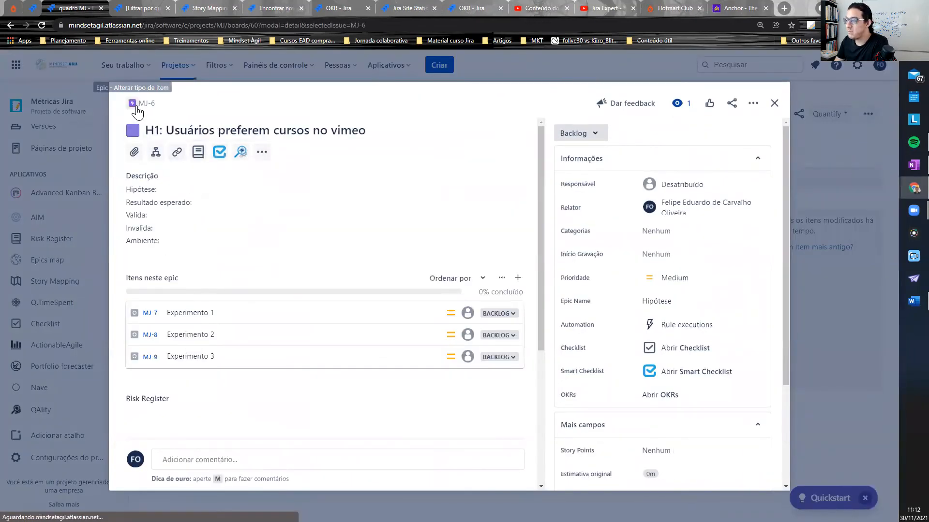
triple_click(209, 136)
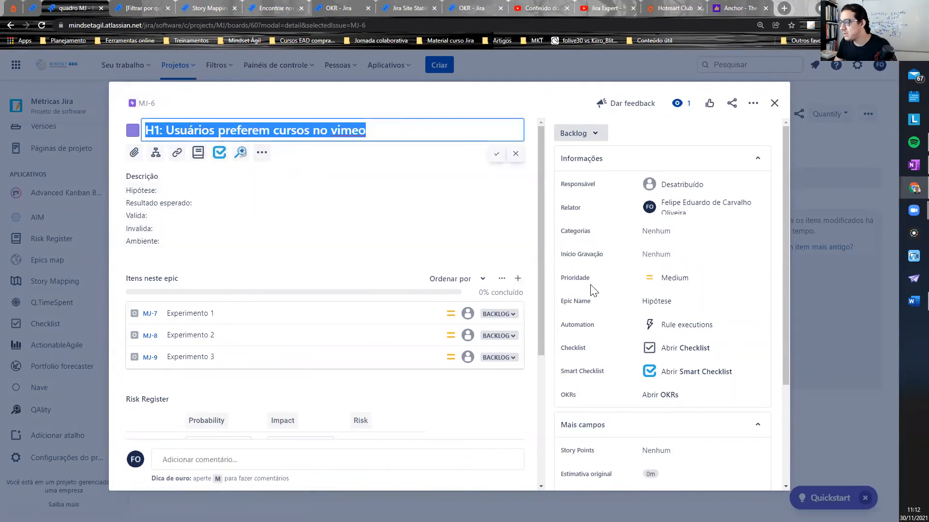
- Set the epic's Epic Name to "H1: Usuários preferem cursos no vimeo" and return to the board
scroll(612, 269, "down", 3)
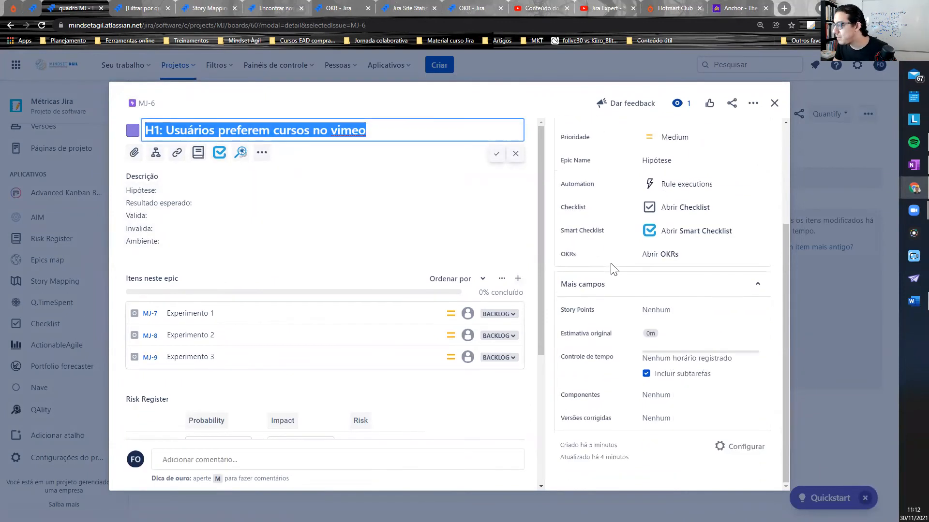
key("ctrl+f")
type("epic na")
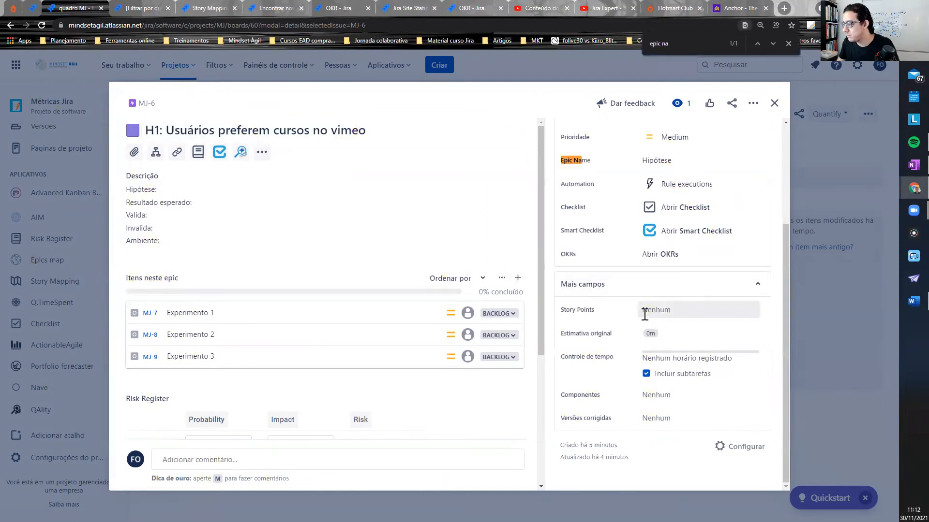
left_click(699, 164)
key("ctrl+v")
key("Return")
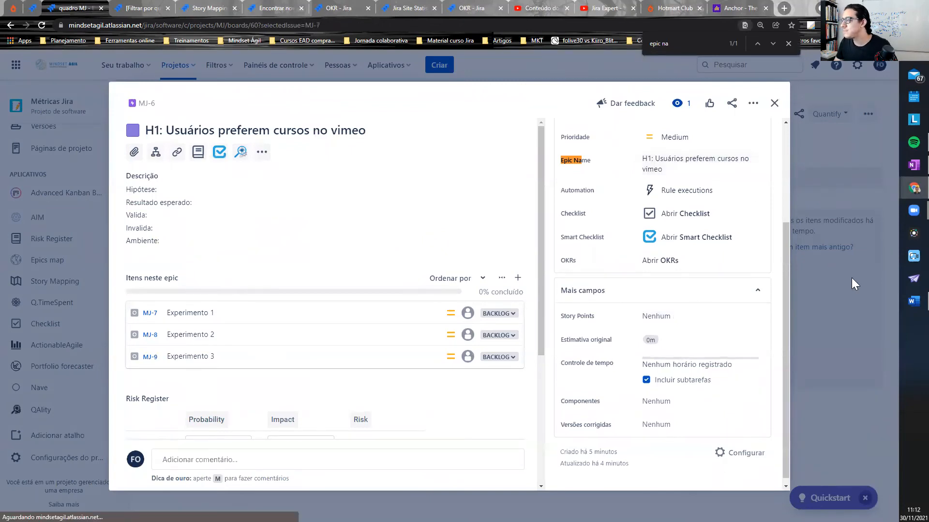
left_click(852, 277)
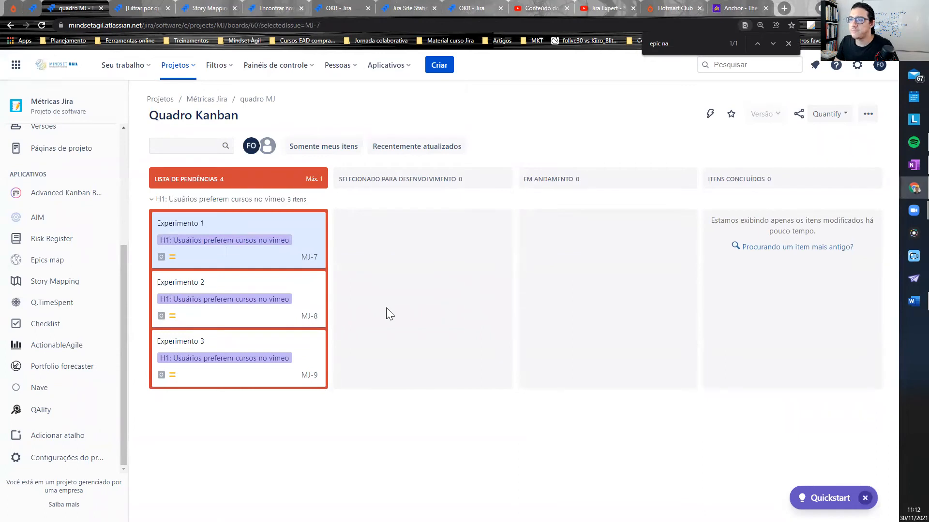
- Try to move the Experimento 1 card to the Selecionado para Desenvolvimento column
mouse_move(297, 253)
left_mouse_down()
mouse_move(321, 255)
mouse_move(305, 264)
left_mouse_up()
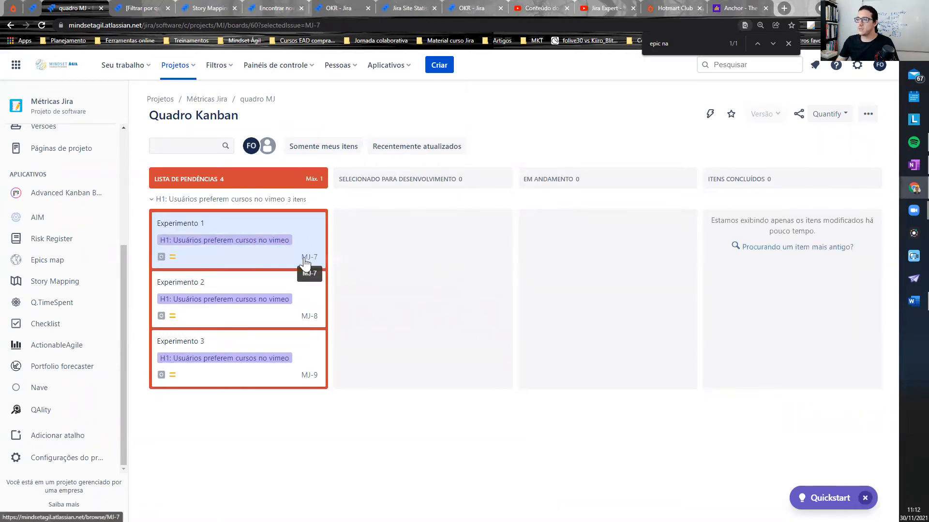
left_click_drag(270, 235, 421, 235)
left_click_drag(253, 239, 290, 252)
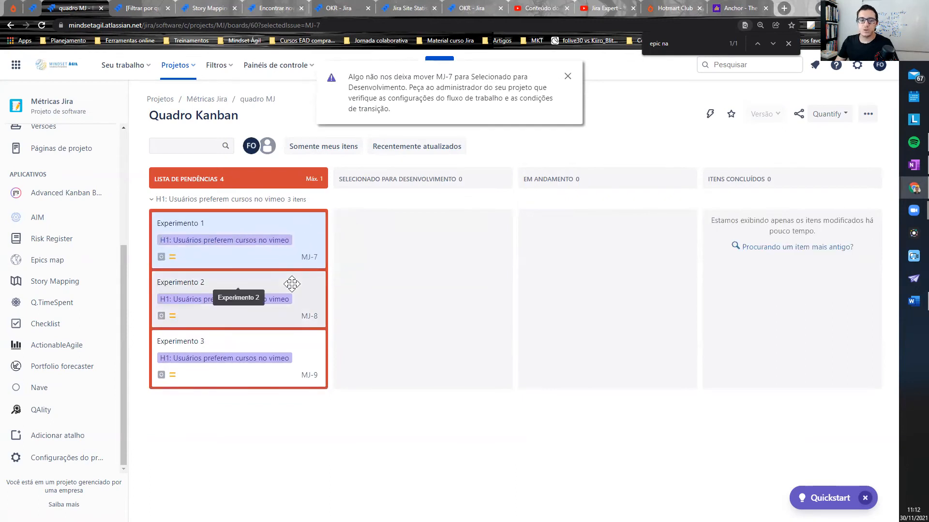